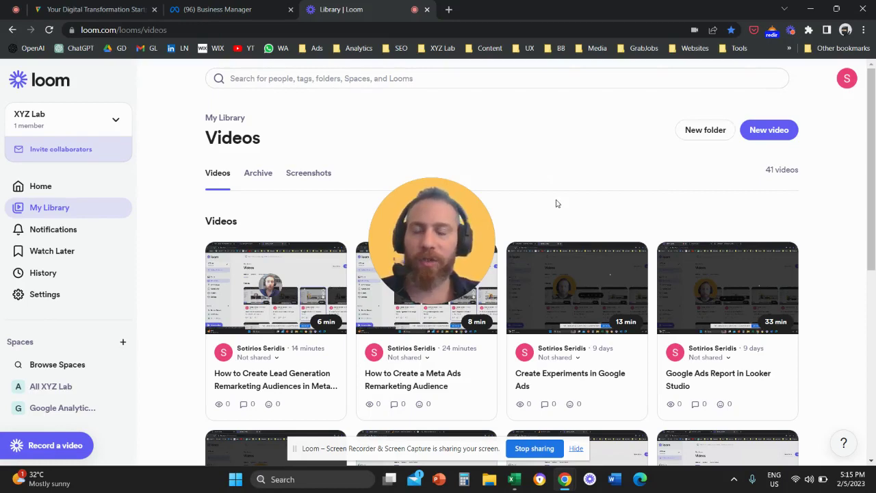
# - Switch to the XYZ Lab Business Manager home page and highlight the business.facebook.com address
pyautogui.click(226, 12)
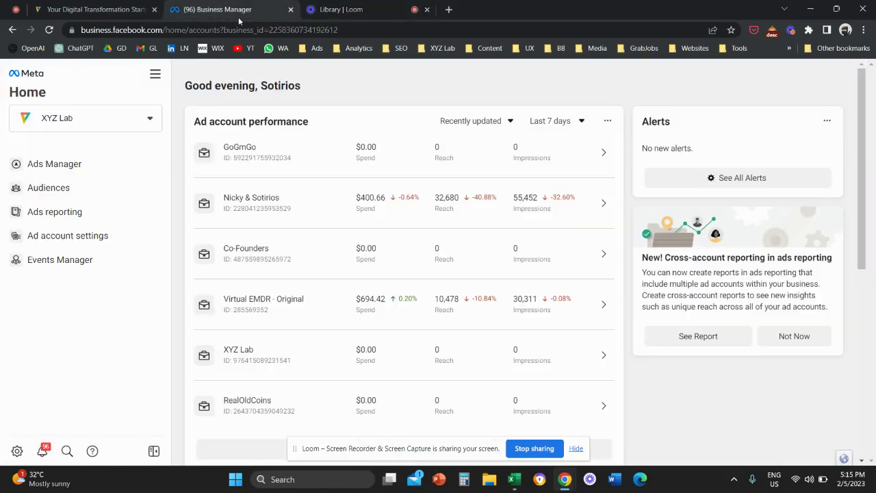
pyautogui.moveTo(429, 222); pyautogui.dragTo(268, 163)
pyautogui.moveTo(189, 29); pyautogui.dragTo(52, 34)
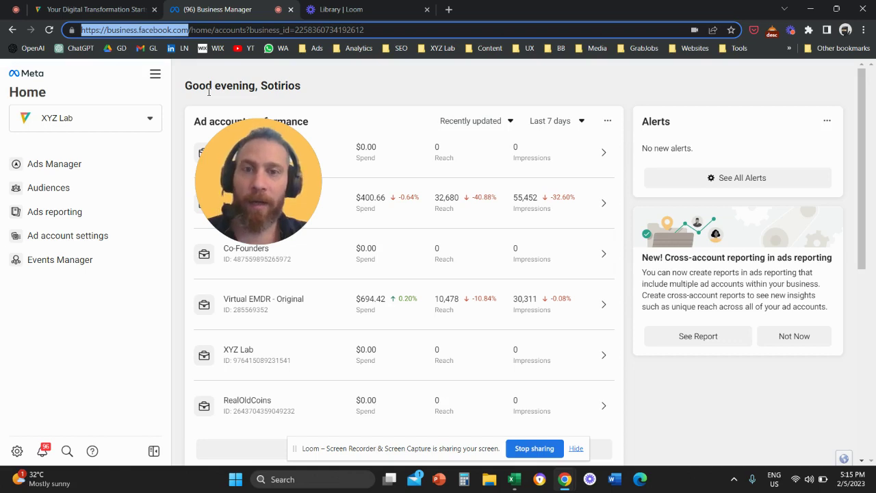
pyautogui.moveTo(241, 173); pyautogui.dragTo(295, 166)
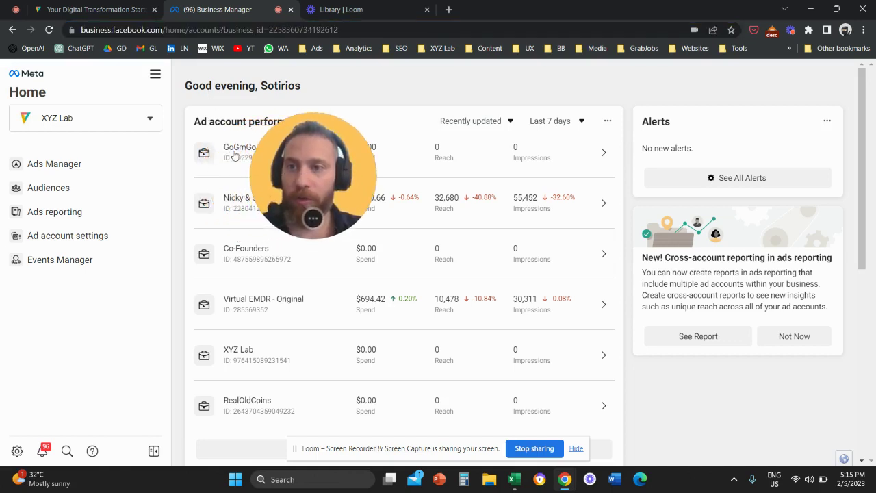
# - From All tools, go to Audiences in the Advertise section
pyautogui.click(155, 75)
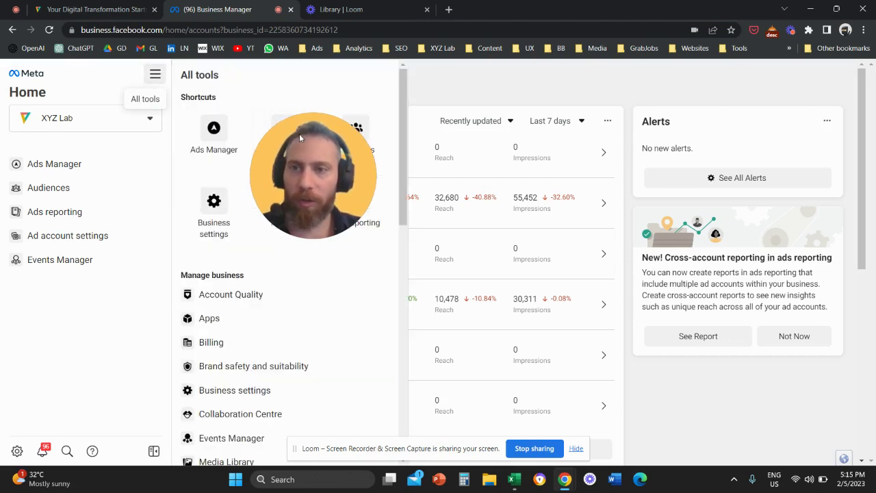
pyautogui.moveTo(299, 138); pyautogui.dragTo(468, 180)
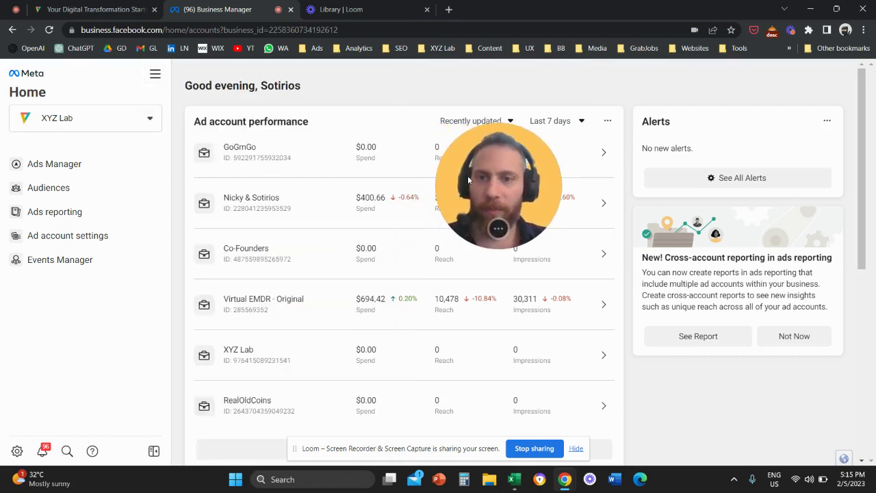
pyautogui.click(154, 75)
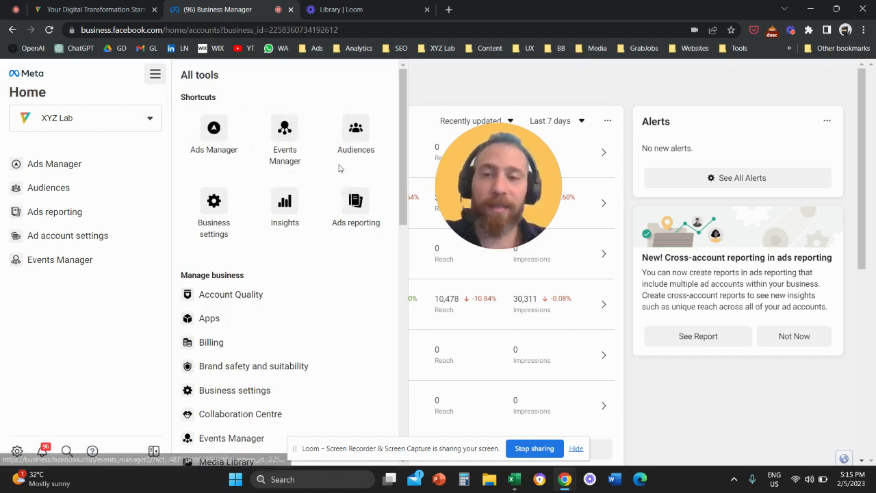
pyautogui.scroll(-6, 341, 209)
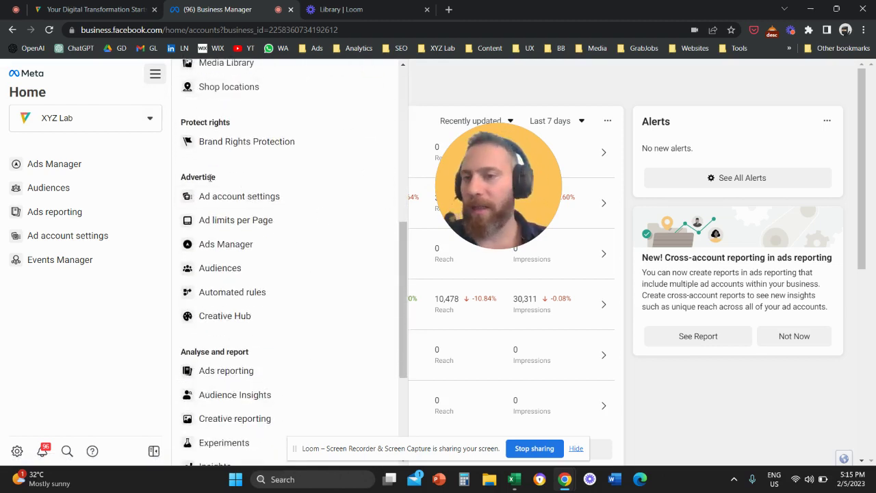
pyautogui.doubleClick(208, 178)
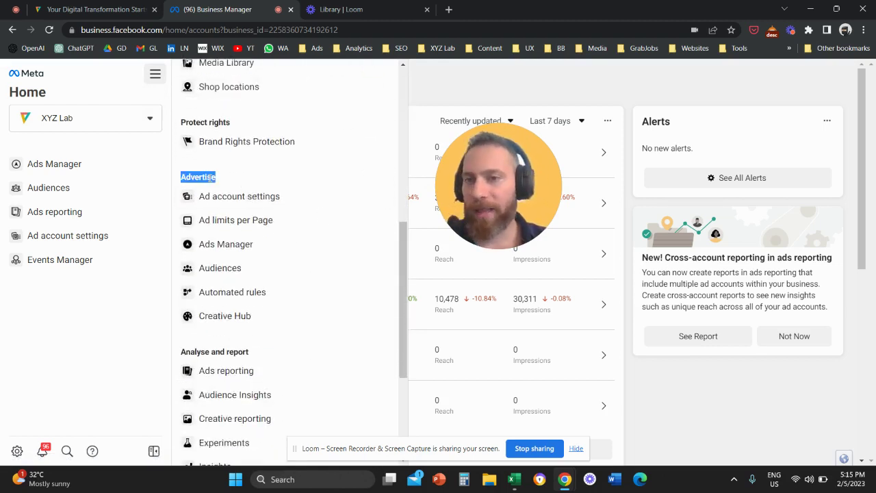
pyautogui.click(229, 271)
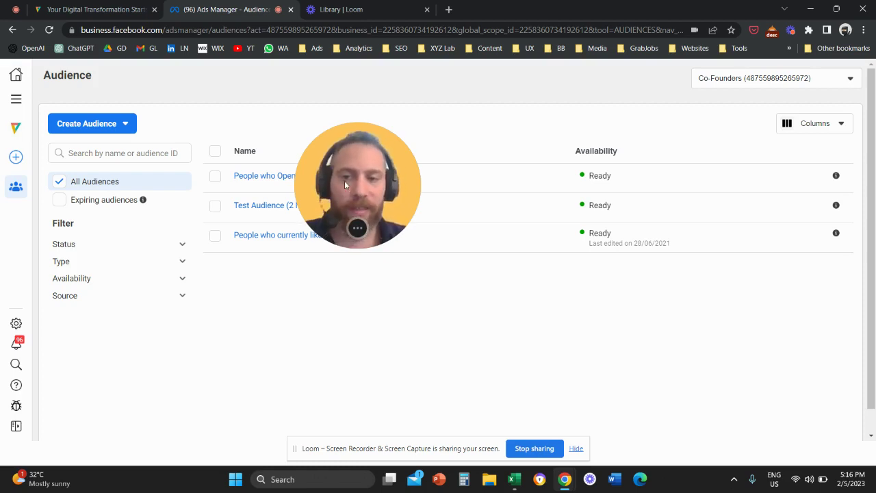
# - Let the Co-Founders ad account's Audiences page load with its three Ready audiences
pyautogui.moveTo(328, 173); pyautogui.dragTo(275, 161)
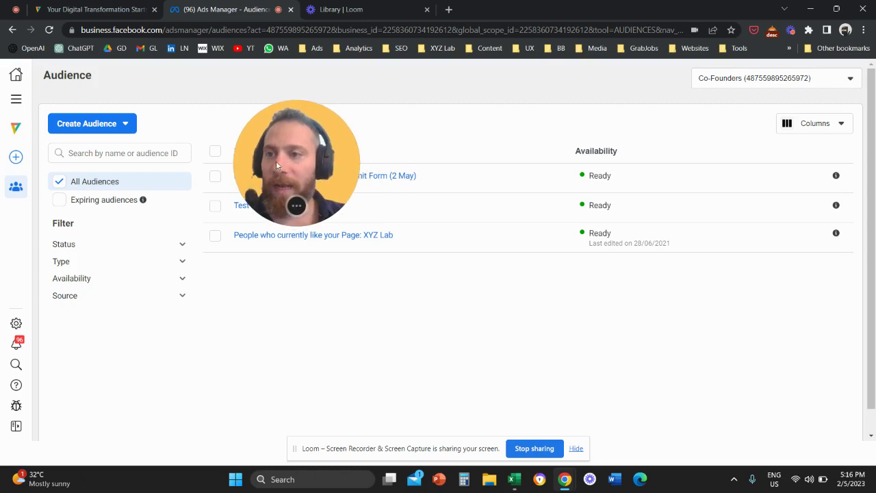
# - Choose Lookalike Audience from the Create Audience menu to bring up the lookalike form
pyautogui.click(126, 130)
pyautogui.moveTo(117, 175)
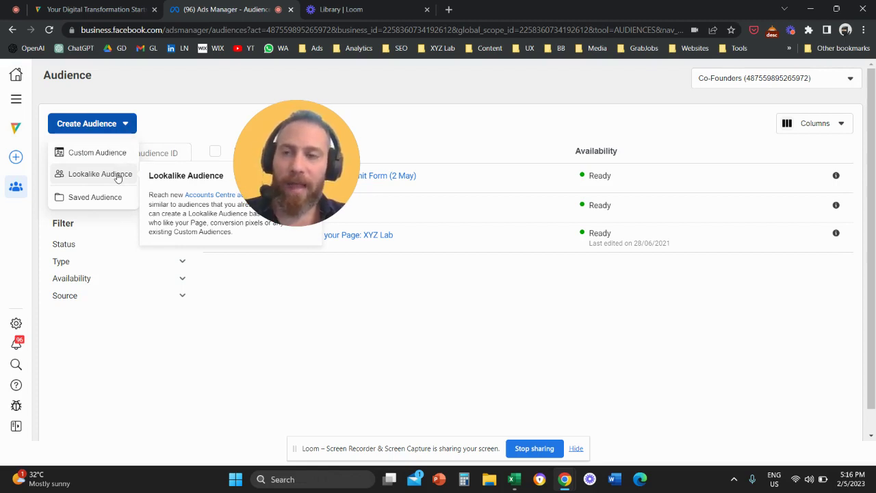
pyautogui.moveTo(316, 164); pyautogui.dragTo(548, 193)
pyautogui.click(425, 145)
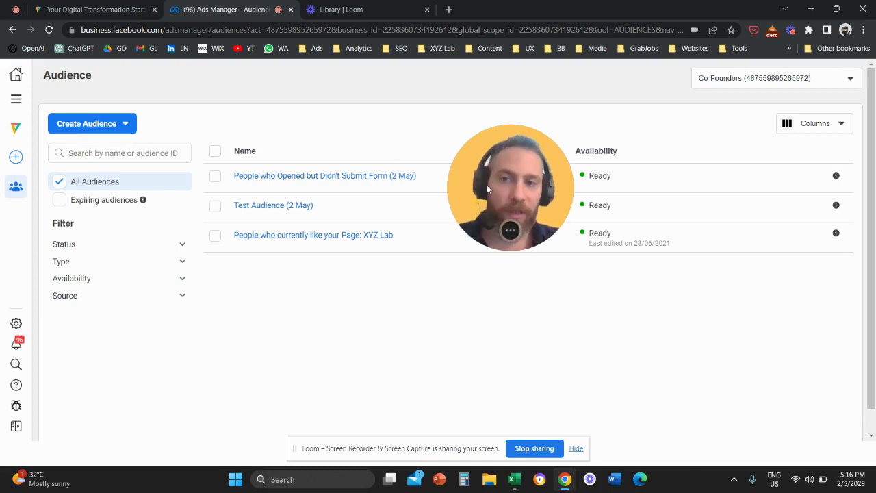
pyautogui.moveTo(487, 185); pyautogui.dragTo(323, 155)
pyautogui.click(123, 132)
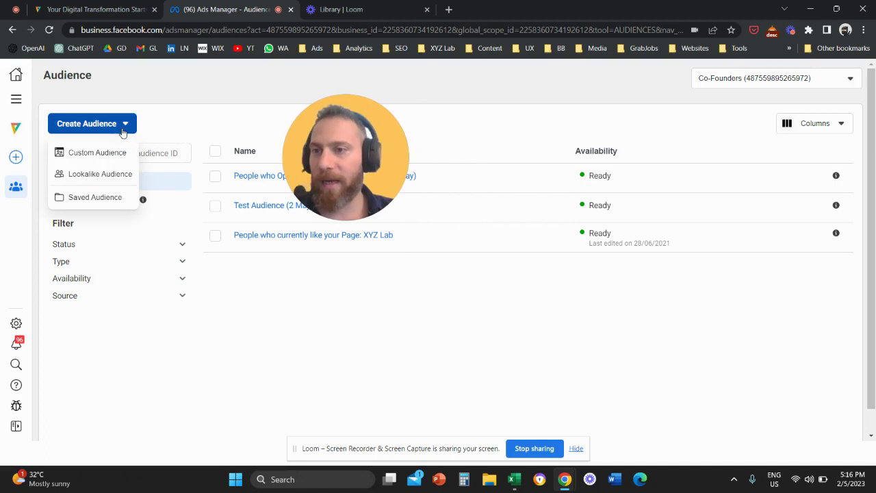
pyautogui.click(106, 175)
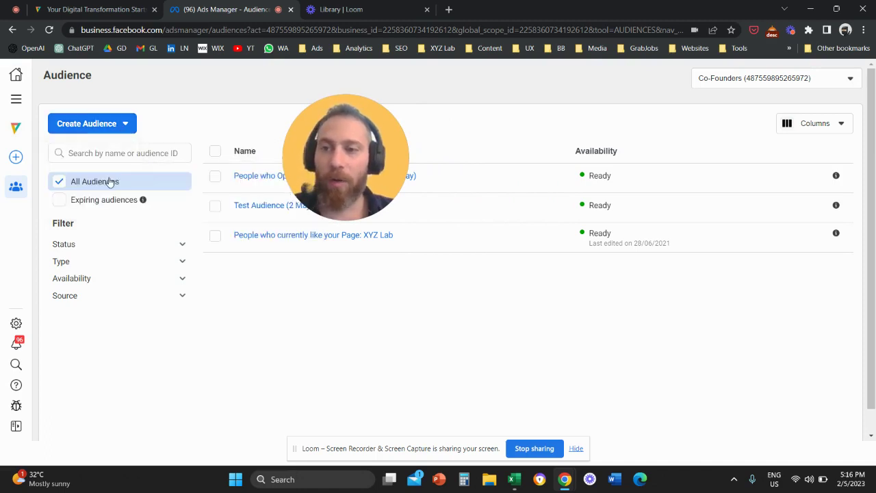
pyautogui.moveTo(324, 164); pyautogui.dragTo(636, 228)
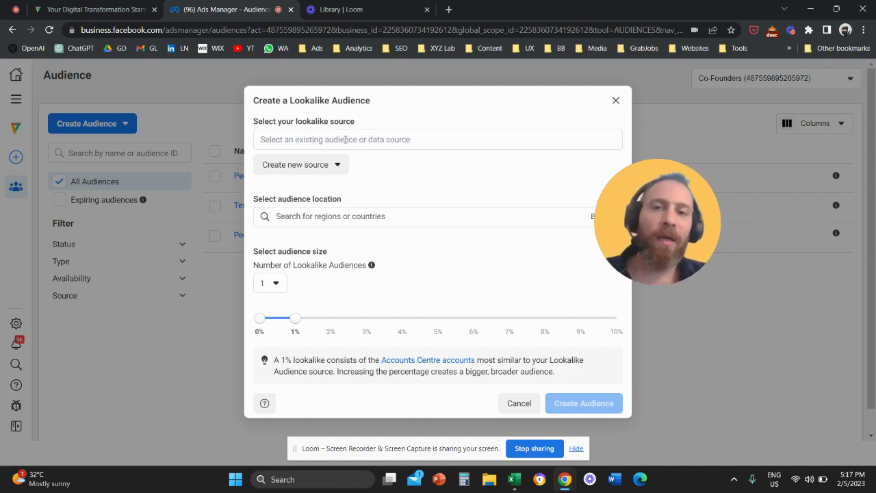
# - Search 'peopl' under Other sources and pick 'People who currently like your Page: XYZ Lab' as source
pyautogui.click(346, 139)
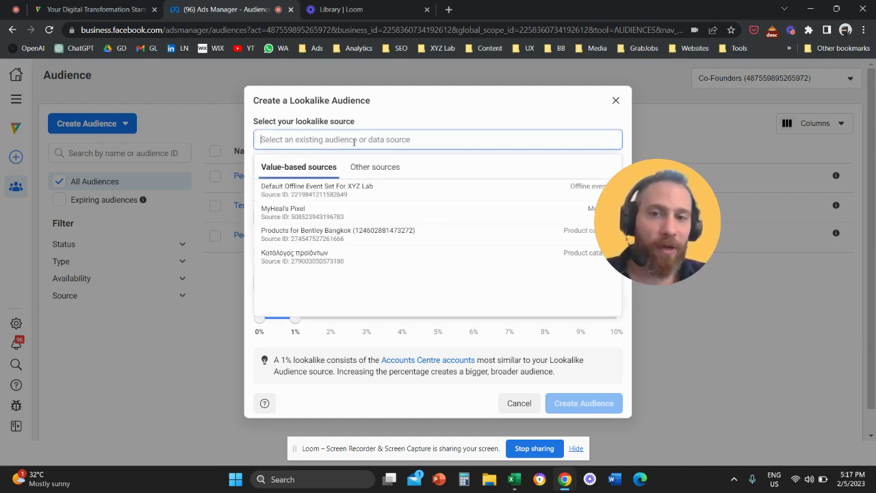
pyautogui.click(377, 169)
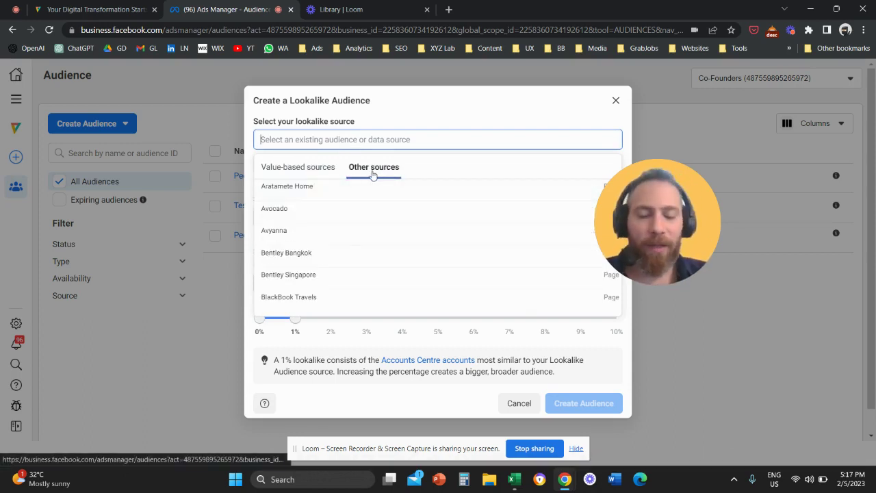
pyautogui.write('peopl')
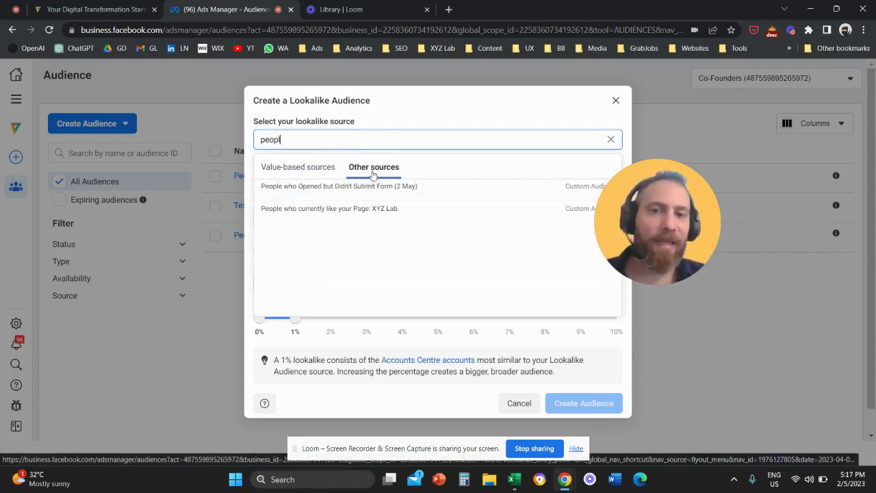
pyautogui.moveTo(628, 199); pyautogui.dragTo(678, 187)
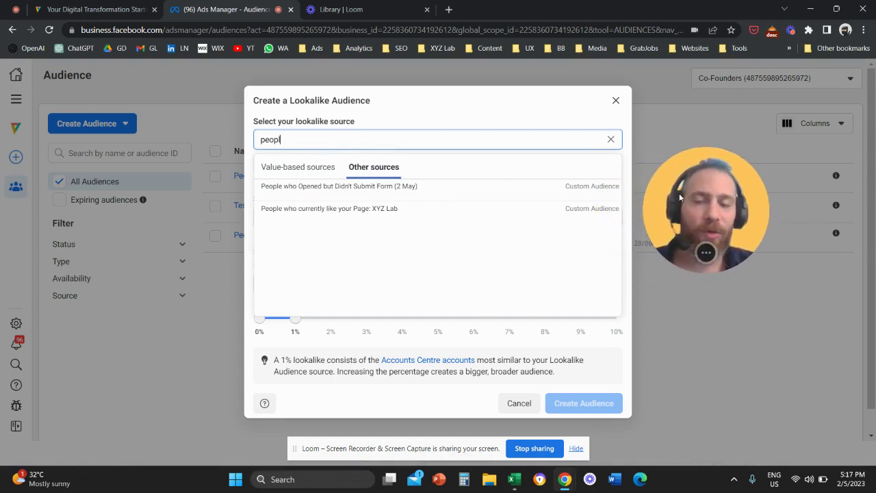
pyautogui.click(445, 211)
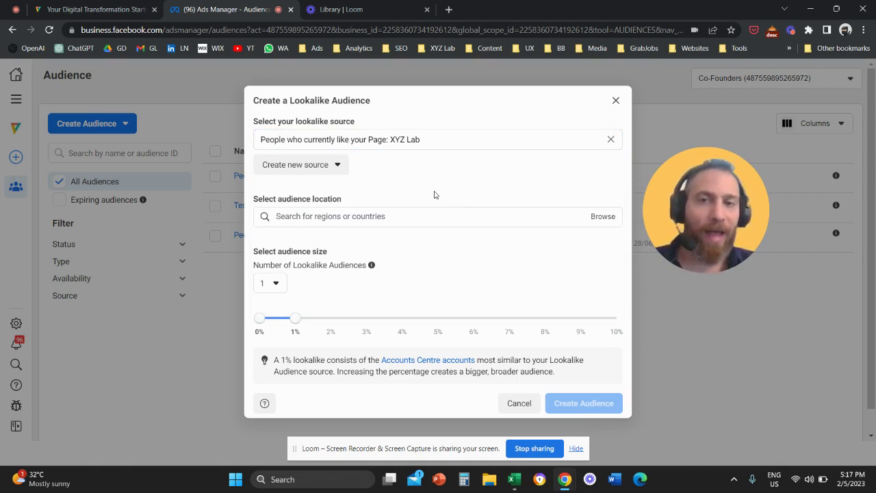
# - Add India as the lookalike location and view its 1% size reaching about 5,620,000 people
pyautogui.click(394, 219)
pyautogui.write('I')
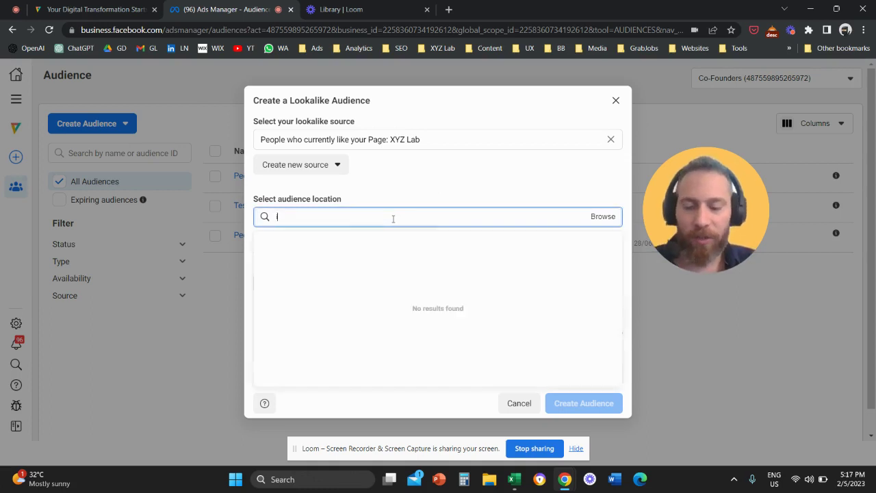
pyautogui.click(384, 249)
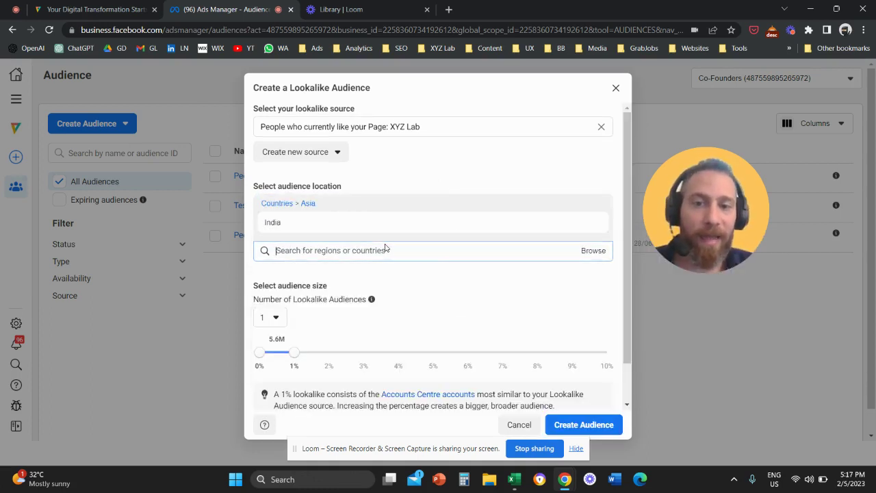
pyautogui.click(452, 190)
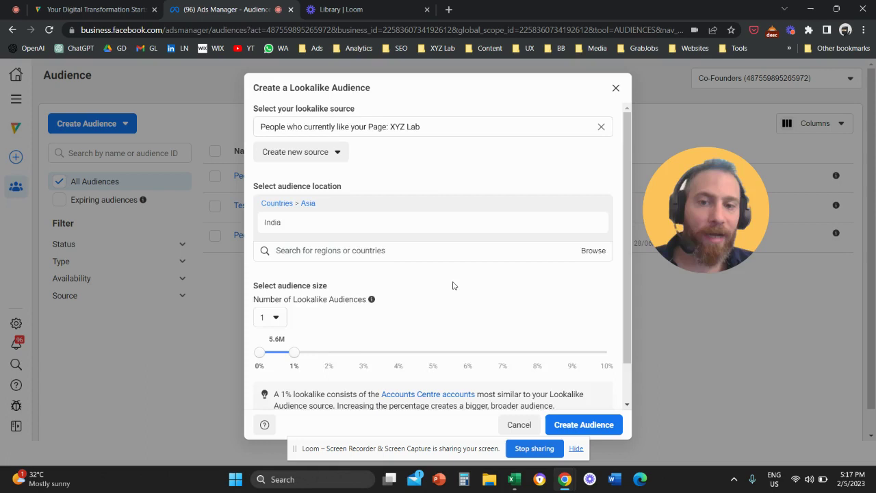
pyautogui.scroll(-1, 452, 286)
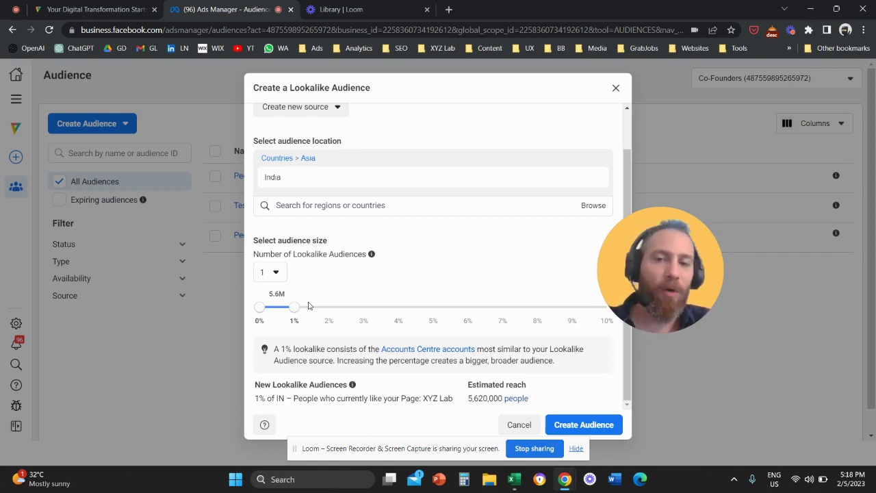
pyautogui.scroll(1, 327, 295)
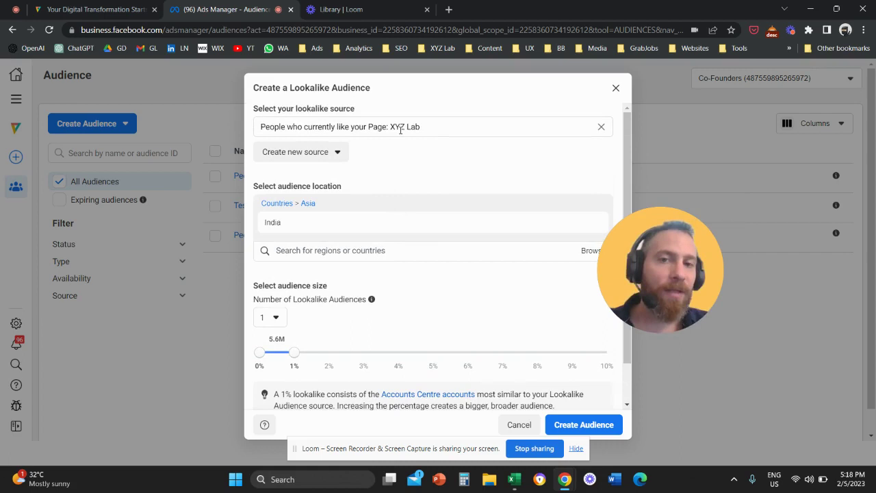
pyautogui.scroll(-1, 395, 155)
pyautogui.moveTo(285, 308); pyautogui.dragTo(413, 315)
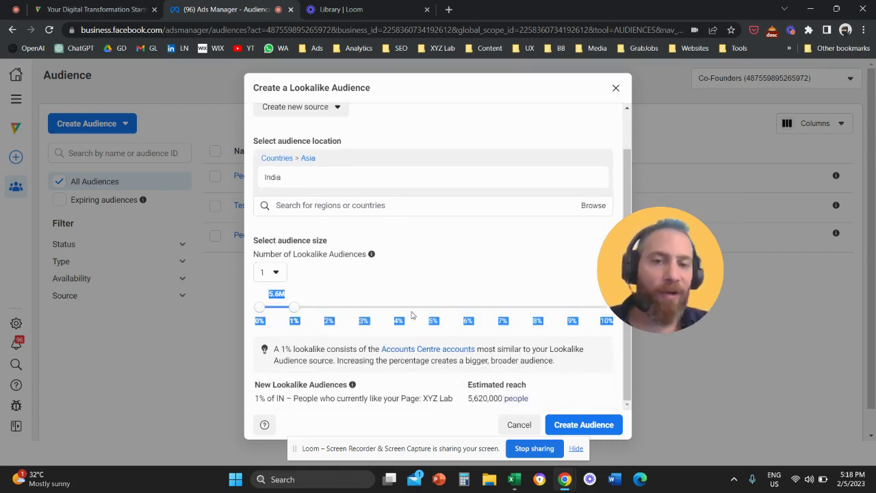
pyautogui.moveTo(294, 308); pyautogui.dragTo(435, 309)
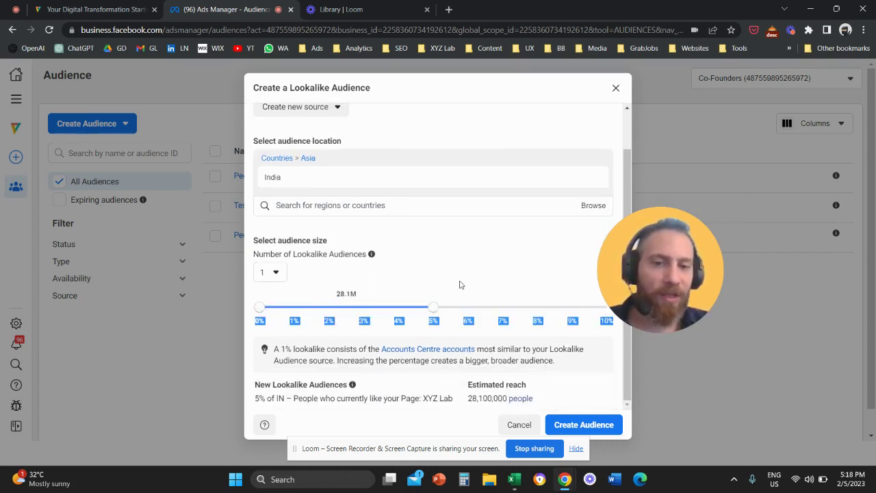
pyautogui.click(460, 284)
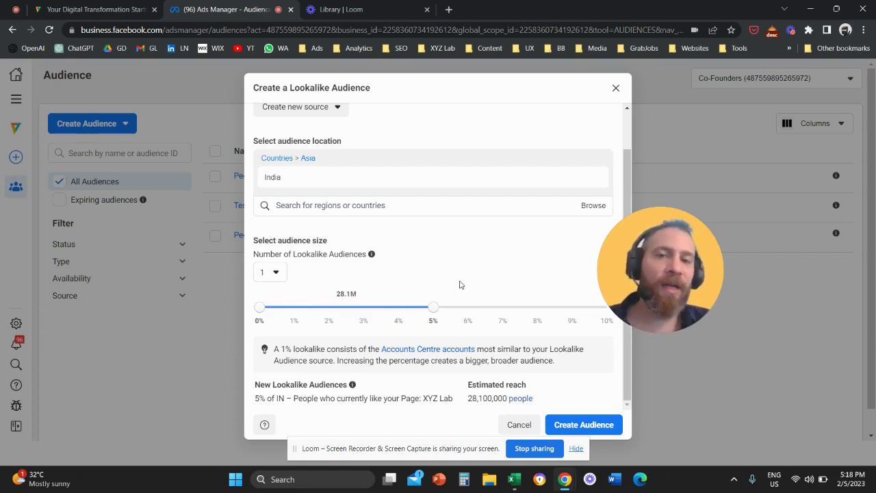
pyautogui.scroll(2, 460, 285)
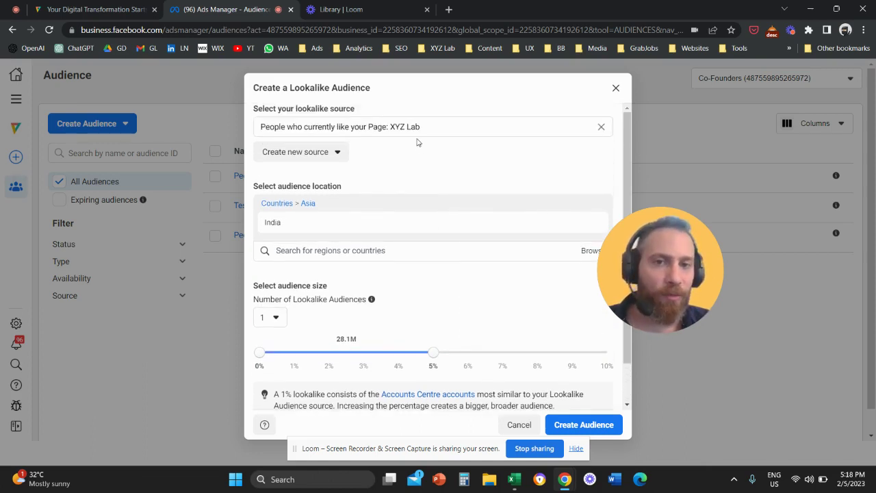
pyautogui.scroll(-2, 432, 243)
pyautogui.moveTo(434, 308); pyautogui.dragTo(595, 315)
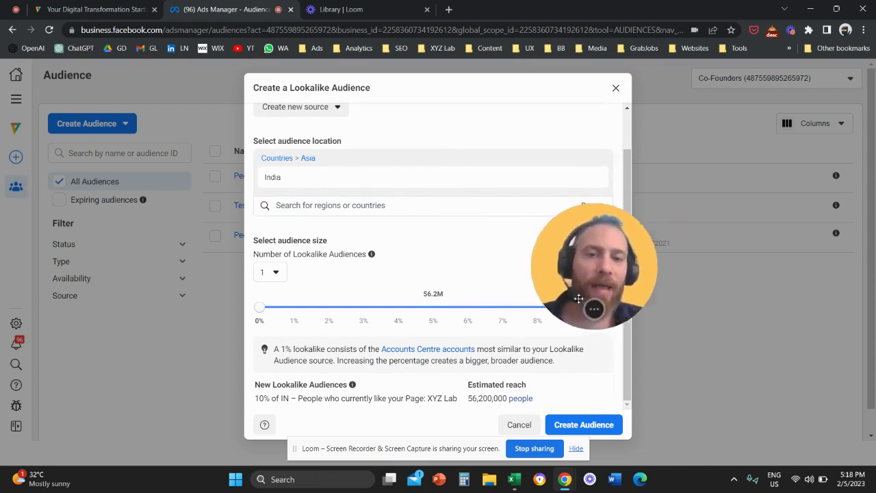
pyautogui.moveTo(606, 309); pyautogui.dragTo(298, 317)
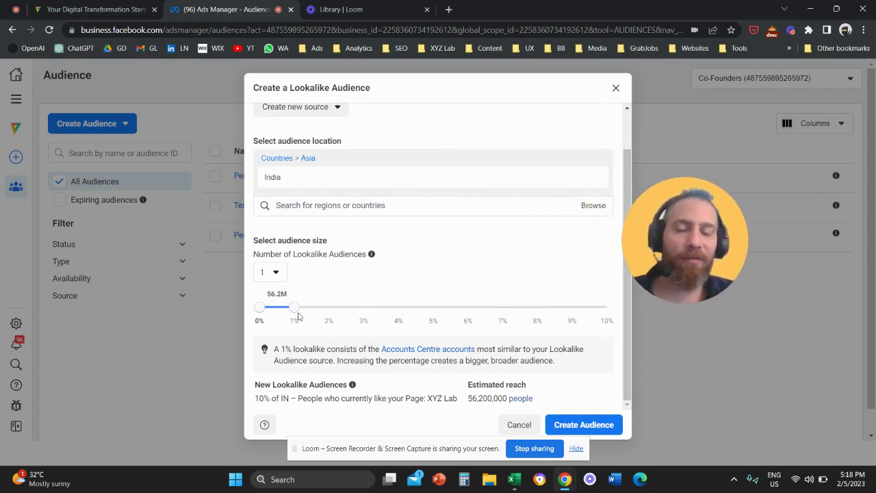
# - Replace India with Singapore, then remove Singapore so the lookalike has no location
pyautogui.click(596, 179)
pyautogui.click(361, 215)
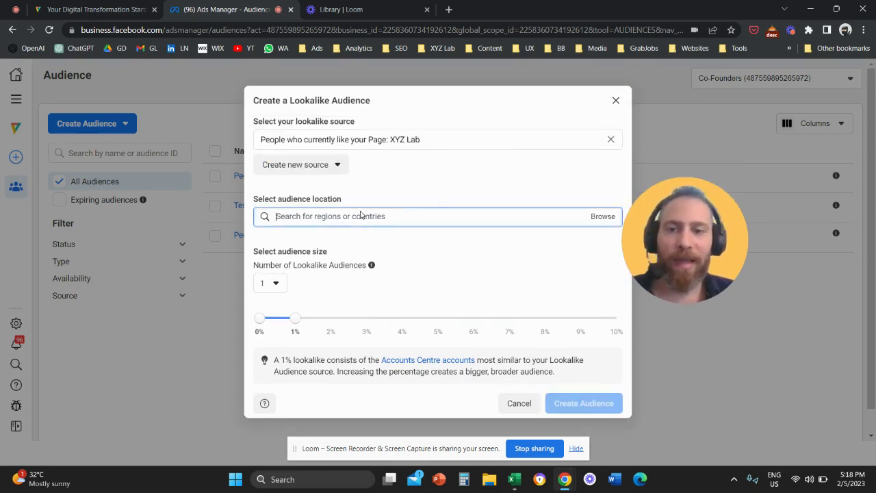
pyautogui.write('singapore')
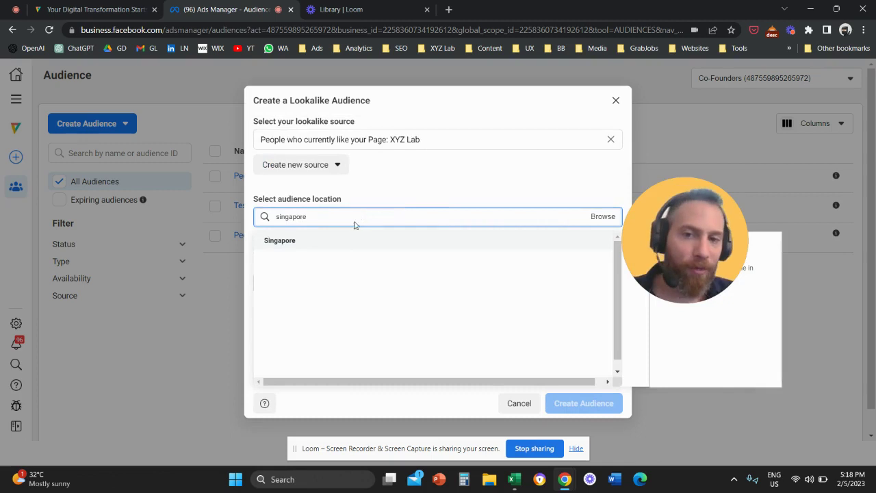
pyautogui.click(348, 242)
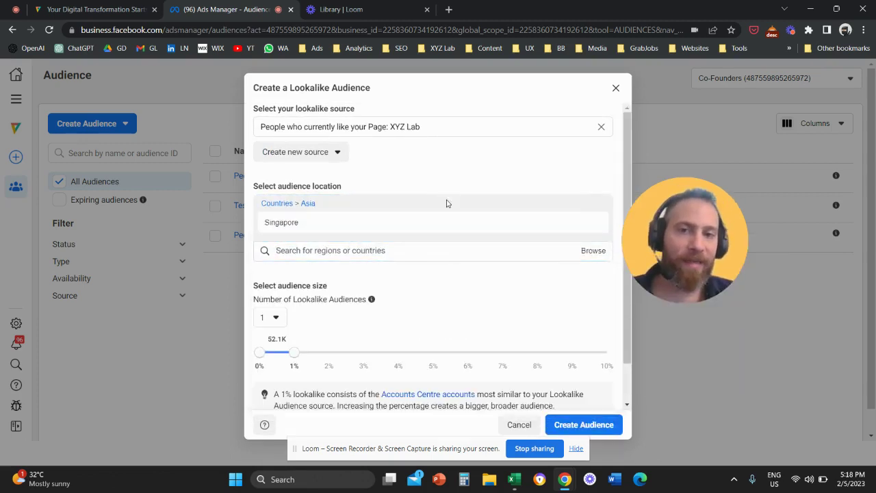
pyautogui.scroll(-1, 411, 287)
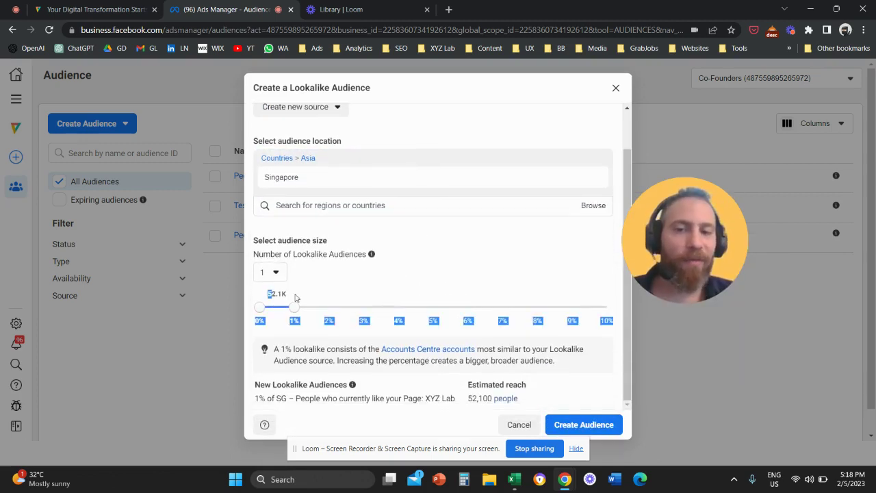
pyautogui.doubleClick(271, 294)
pyautogui.click(274, 294)
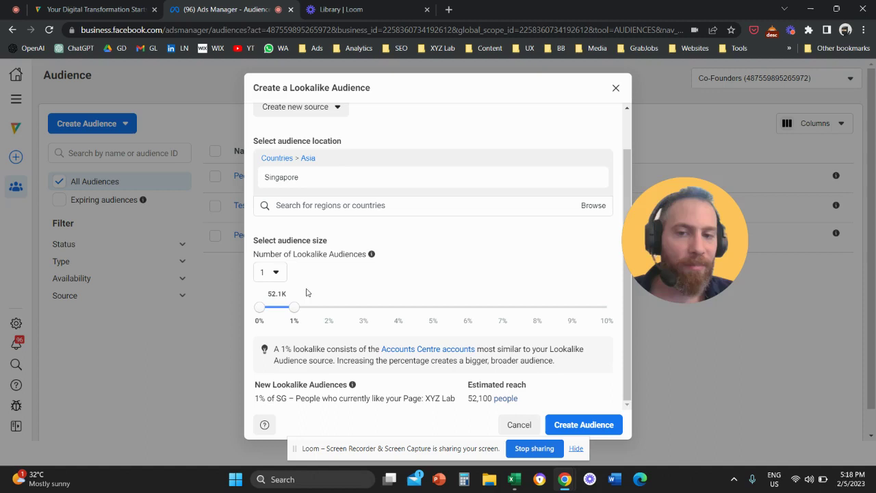
pyautogui.click(592, 177)
# - Add Australia as the location and check the 1% size's estimated reach of 223,000
pyautogui.click(339, 216)
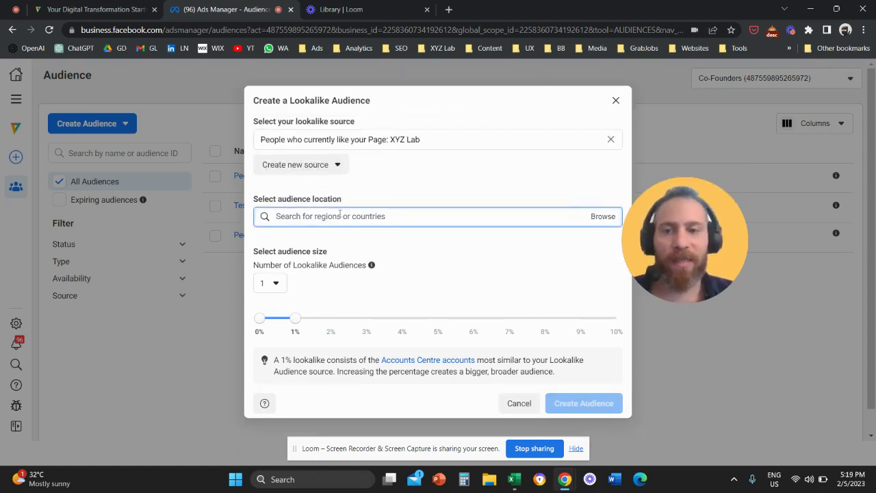
pyautogui.write('australia')
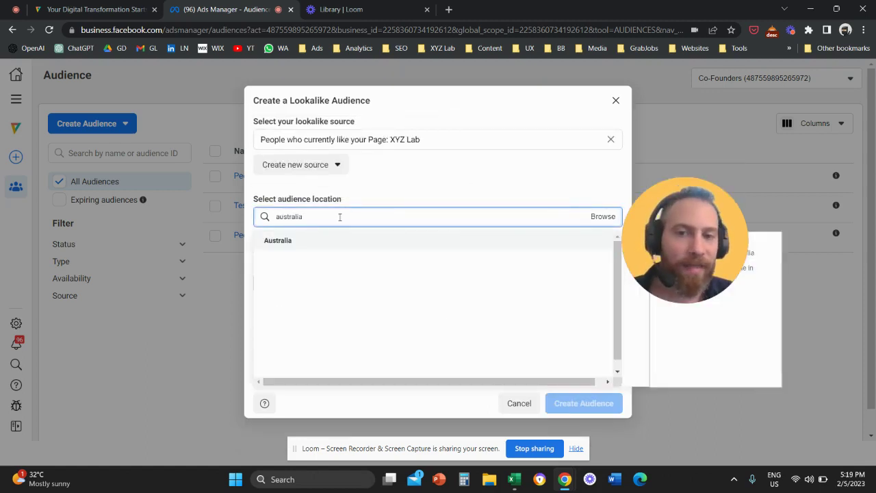
pyautogui.click(332, 242)
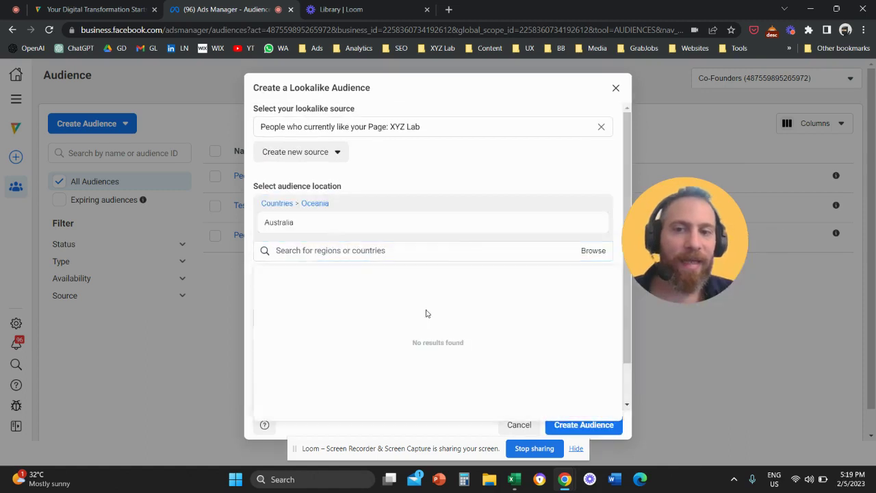
pyautogui.click(462, 191)
pyautogui.scroll(-1, 463, 227)
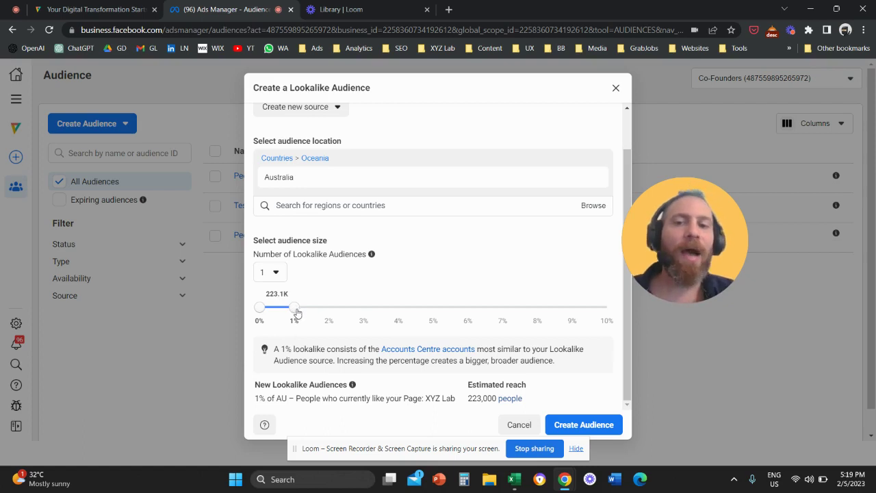
pyautogui.moveTo(297, 313)
pyautogui.mouseDown()
pyautogui.moveTo(489, 317)
pyautogui.moveTo(445, 301)
pyautogui.moveTo(409, 309)
pyautogui.moveTo(445, 311)
pyautogui.moveTo(434, 313)
pyautogui.moveTo(298, 313)
pyautogui.mouseUp()
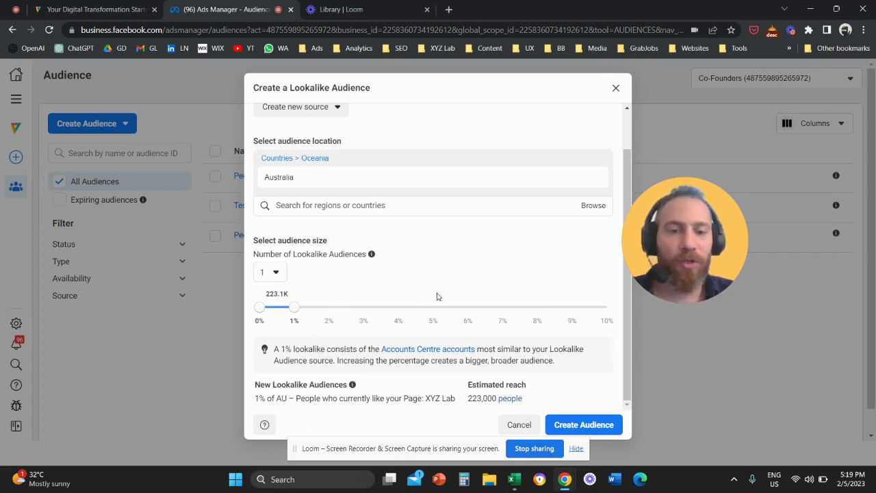
pyautogui.scroll(1, 411, 303)
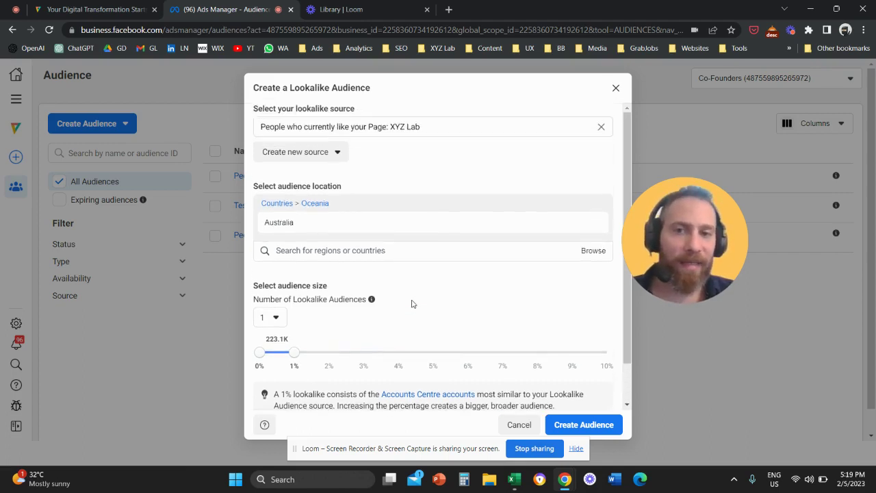
pyautogui.scroll(-1, 411, 304)
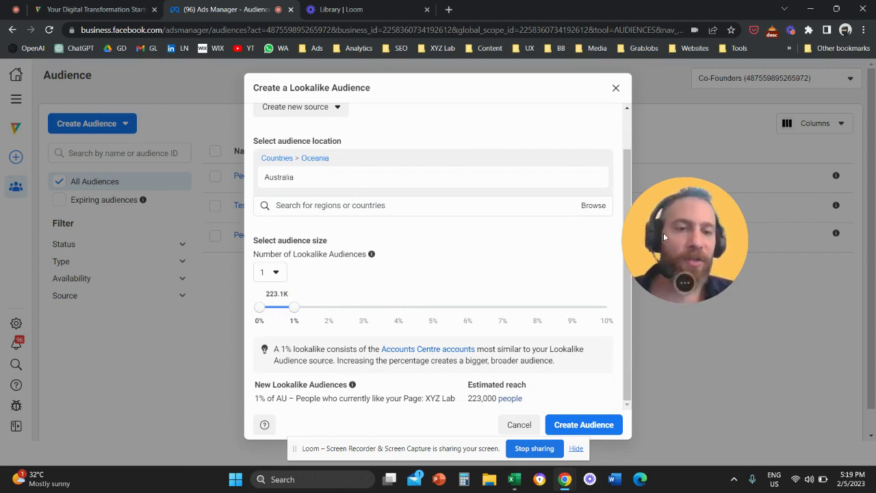
# - Set the number of lookalike audiences to 3
pyautogui.click(283, 274)
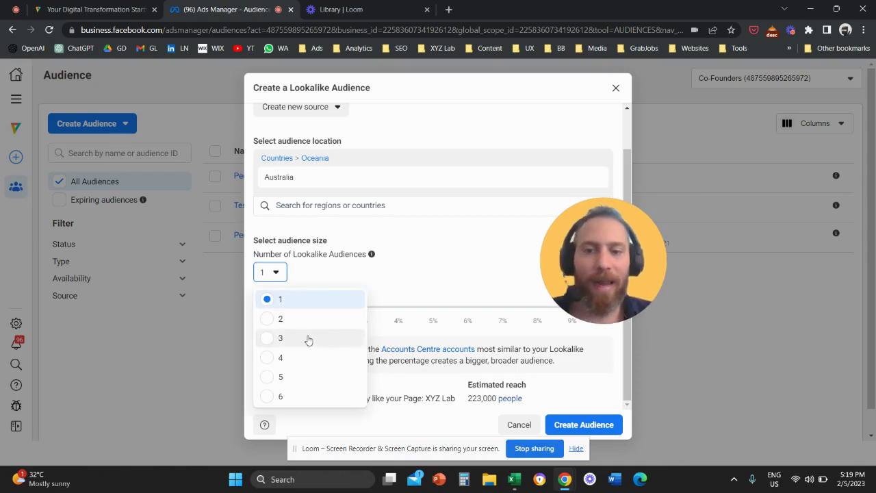
pyautogui.click(299, 377)
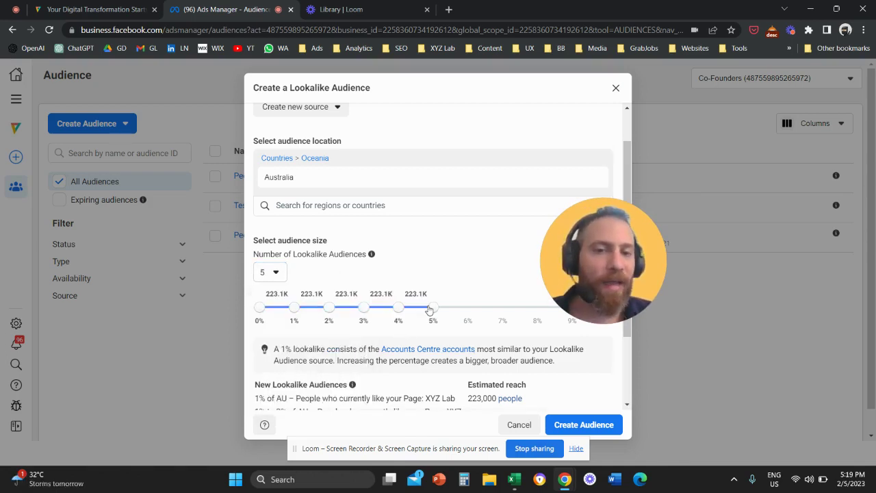
pyautogui.moveTo(430, 310); pyautogui.dragTo(537, 309)
pyautogui.click(260, 277)
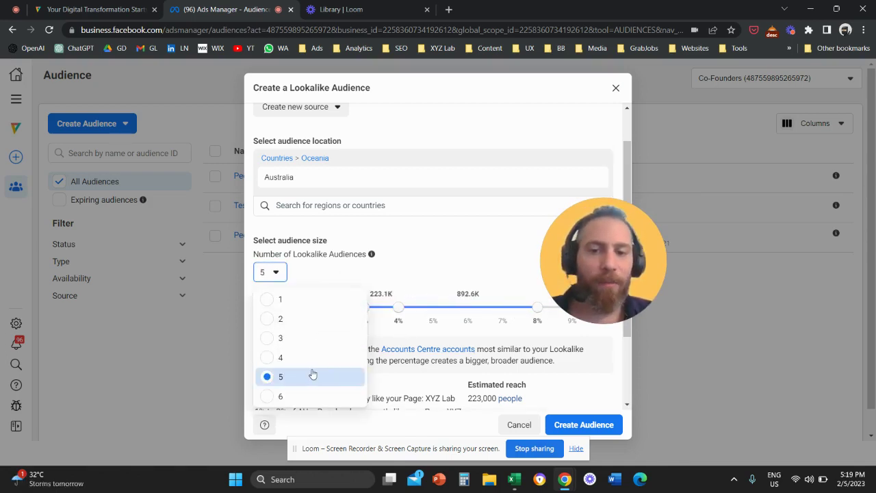
pyautogui.click(289, 397)
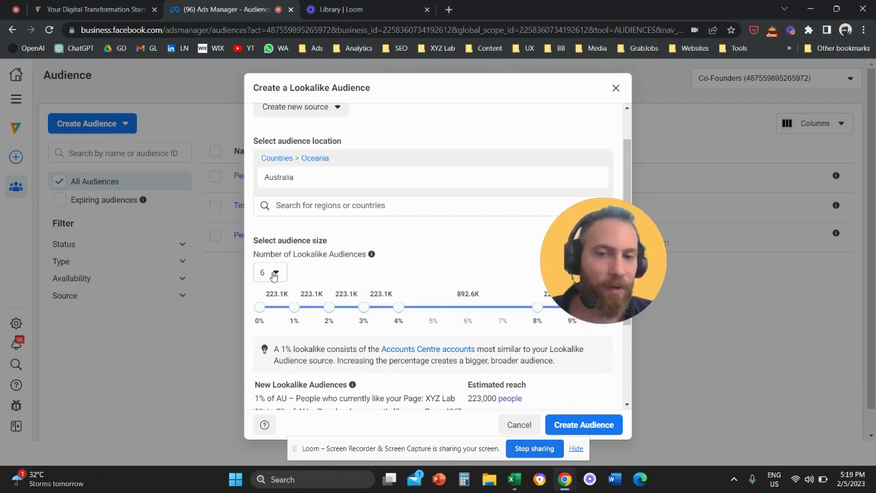
pyautogui.click(274, 275)
pyautogui.click(297, 339)
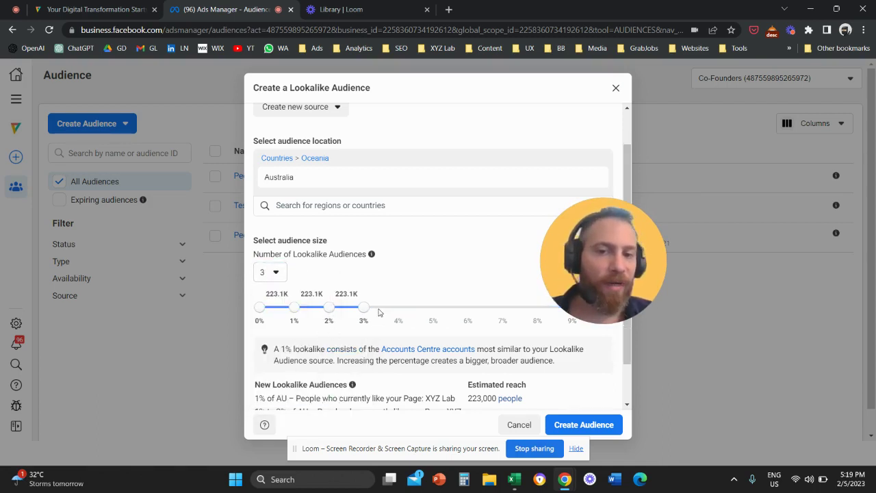
# - Set the size ranges to 3%, 5% and 10% and create the three audiences
pyautogui.moveTo(364, 308); pyautogui.dragTo(573, 308)
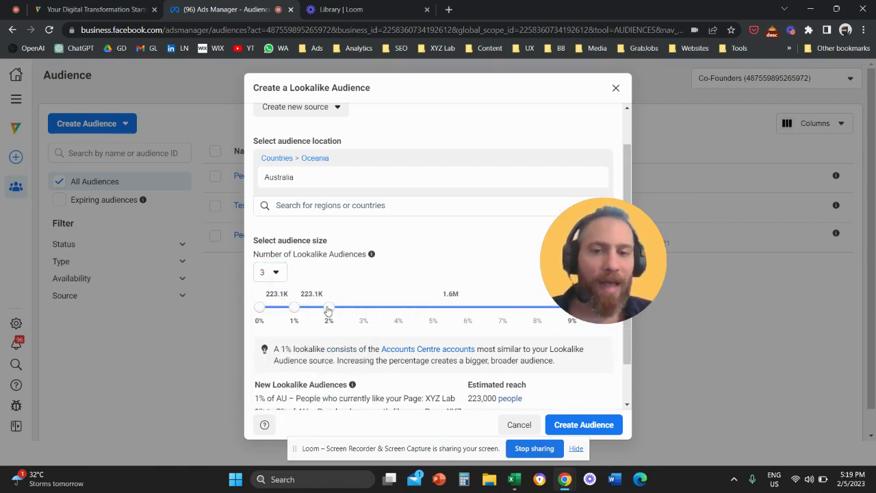
pyautogui.moveTo(328, 309); pyautogui.dragTo(434, 310)
pyautogui.moveTo(294, 309); pyautogui.dragTo(360, 312)
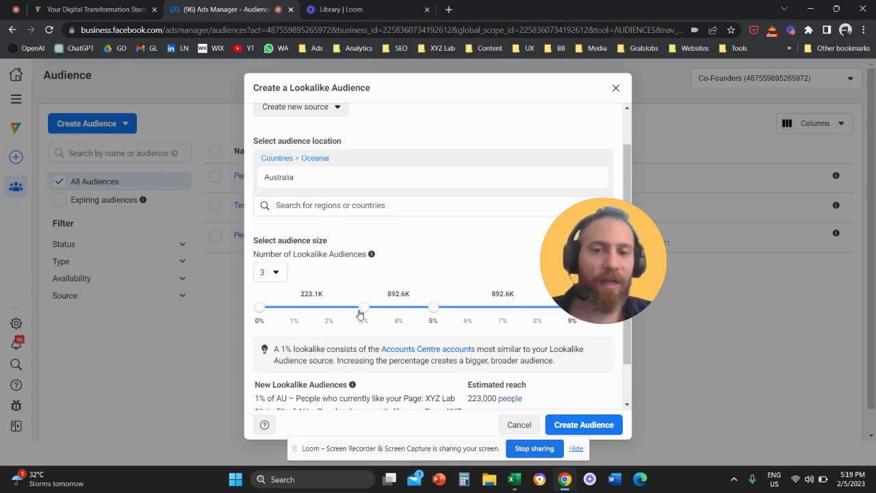
pyautogui.moveTo(602, 288); pyautogui.dragTo(680, 256)
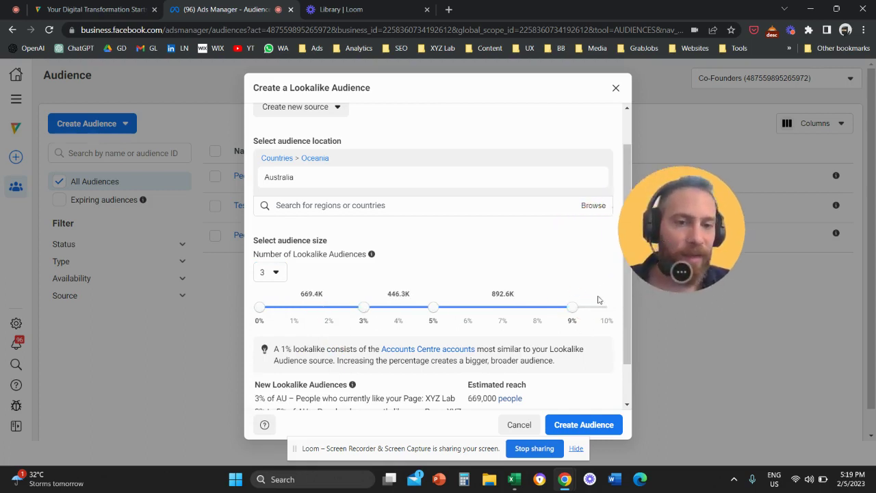
pyautogui.moveTo(570, 310); pyautogui.dragTo(607, 308)
pyautogui.scroll(-2, 610, 308)
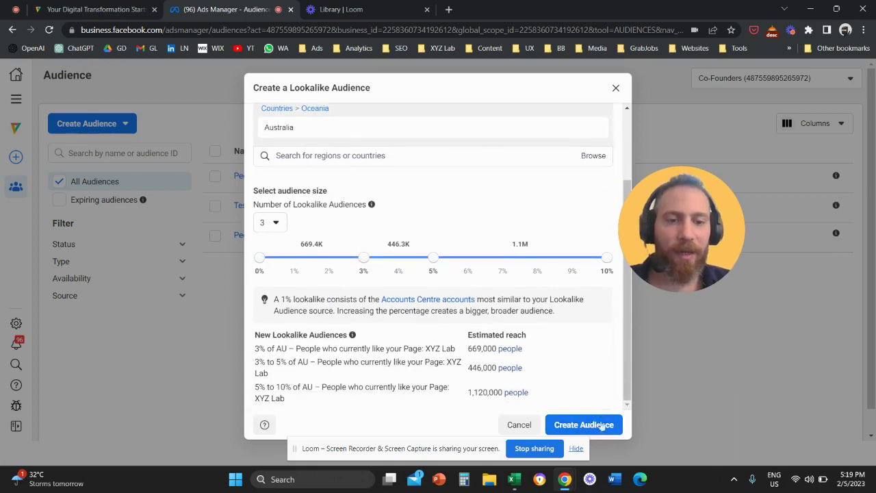
pyautogui.click(583, 425)
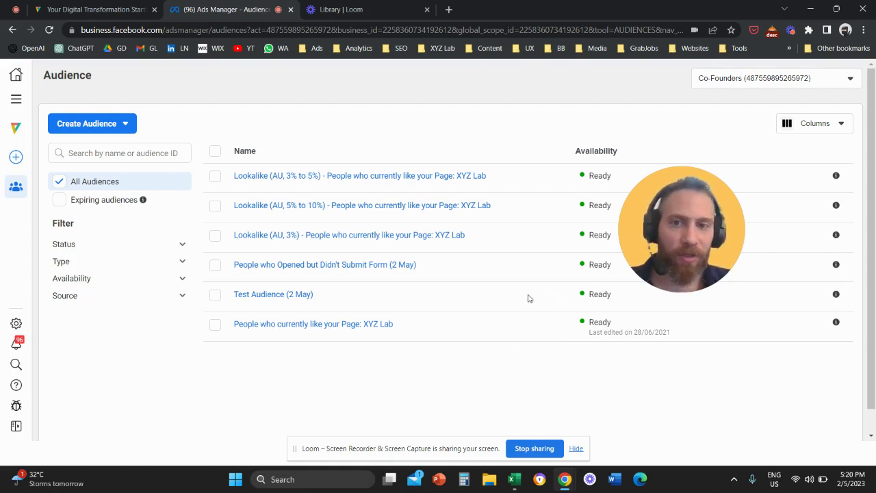
# - Go to Ads Manager through All tools and show the Campaigns table
pyautogui.click(16, 99)
pyautogui.click(61, 149)
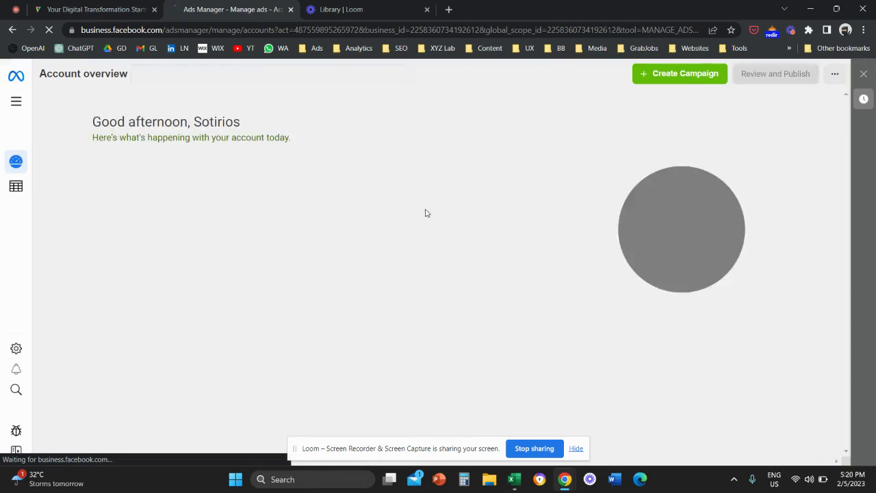
pyautogui.moveTo(702, 228); pyautogui.dragTo(558, 221)
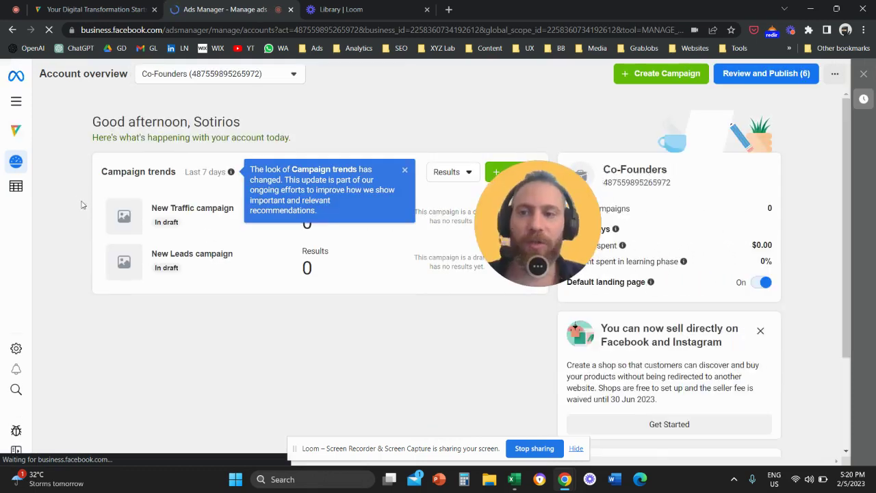
pyautogui.click(15, 185)
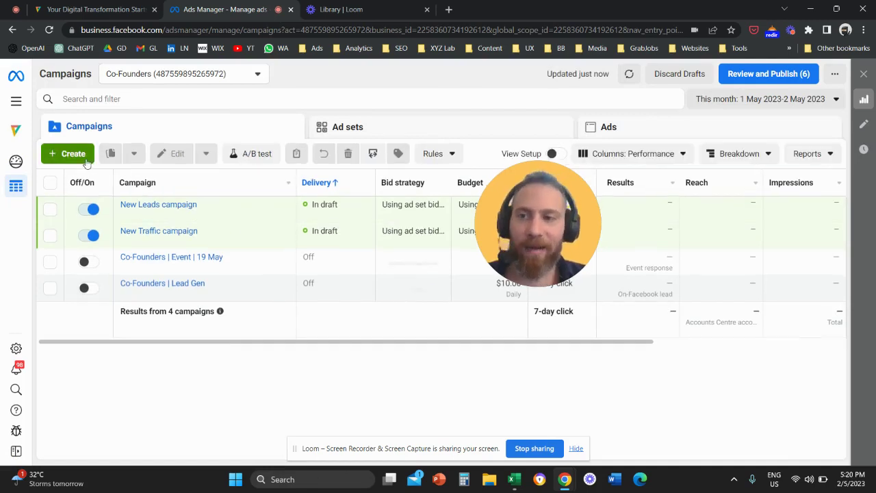
# - Create a new campaign with the Traffic objective
pyautogui.click(84, 156)
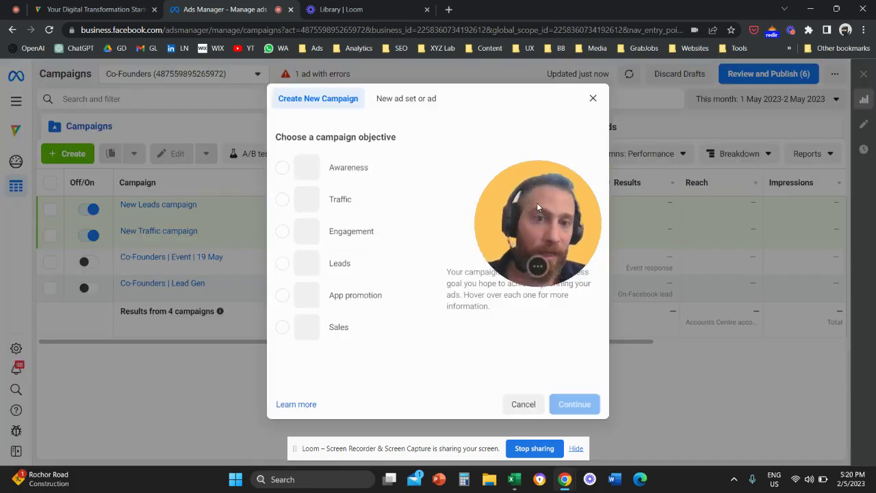
pyautogui.moveTo(571, 194); pyautogui.dragTo(731, 196)
pyautogui.click(317, 199)
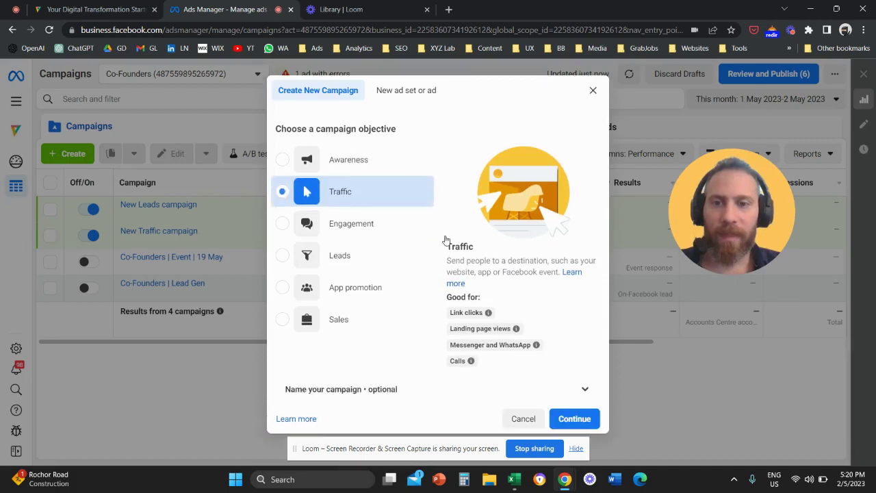
pyautogui.click(573, 416)
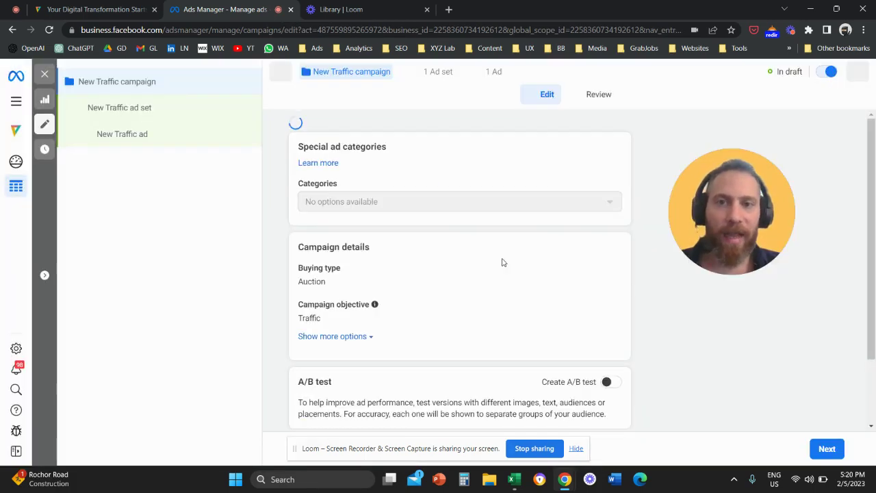
# - Open the New Traffic ad set and bring its Audience section into view
pyautogui.click(174, 113)
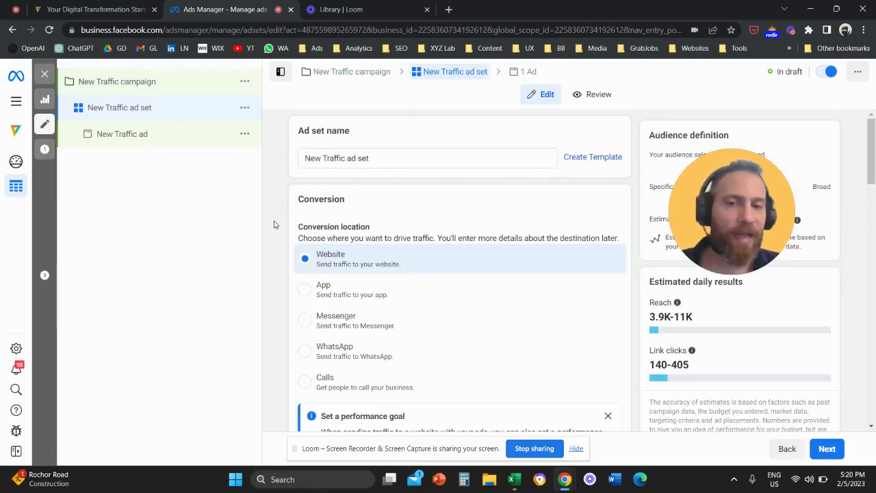
pyautogui.scroll(-4, 277, 226)
pyautogui.scroll(-9, 273, 224)
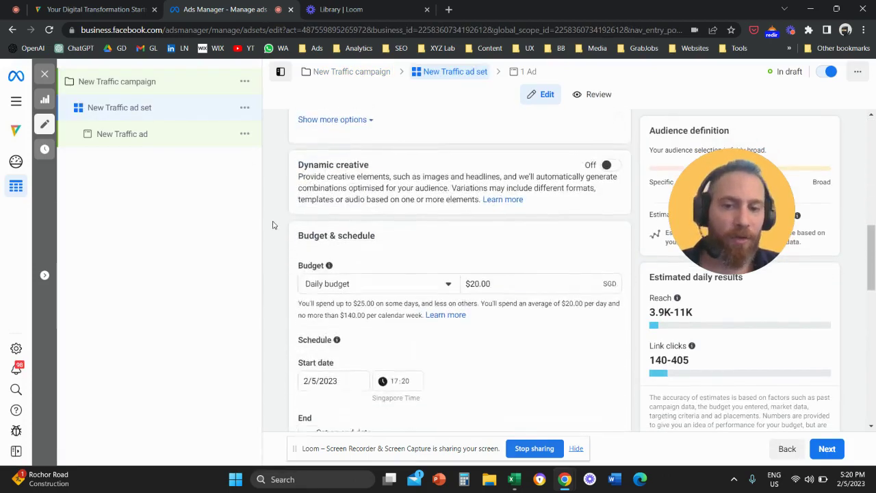
pyautogui.scroll(-2, 273, 224)
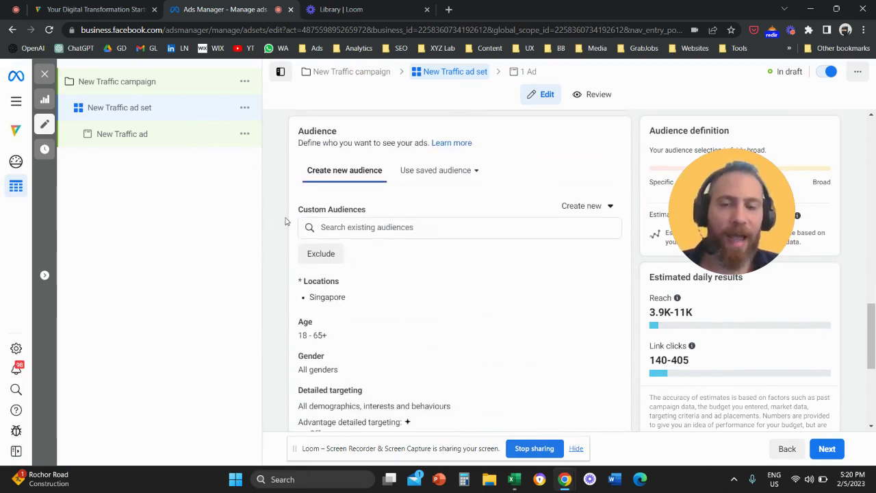
# - Add the Lookalike (AU, 3%), (AU, 3% to 5%) and (AU, 5% to 10%) audiences as custom audiences
pyautogui.tripleClick(340, 209)
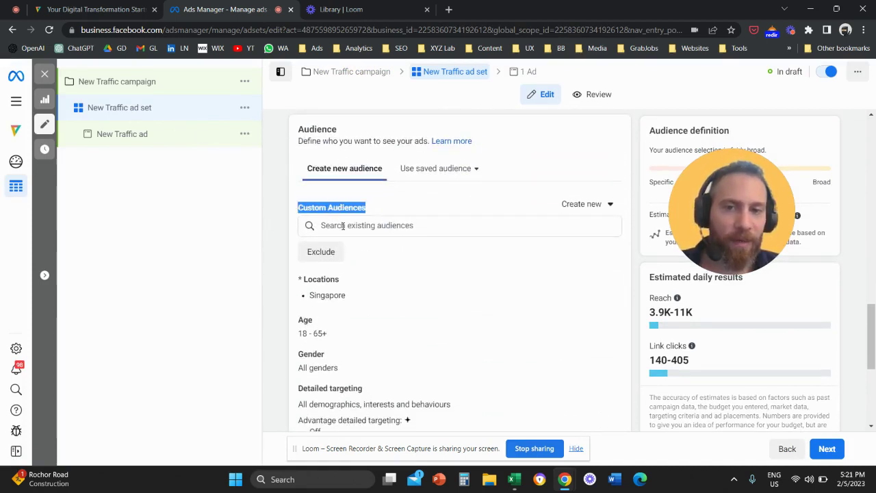
pyautogui.click(343, 226)
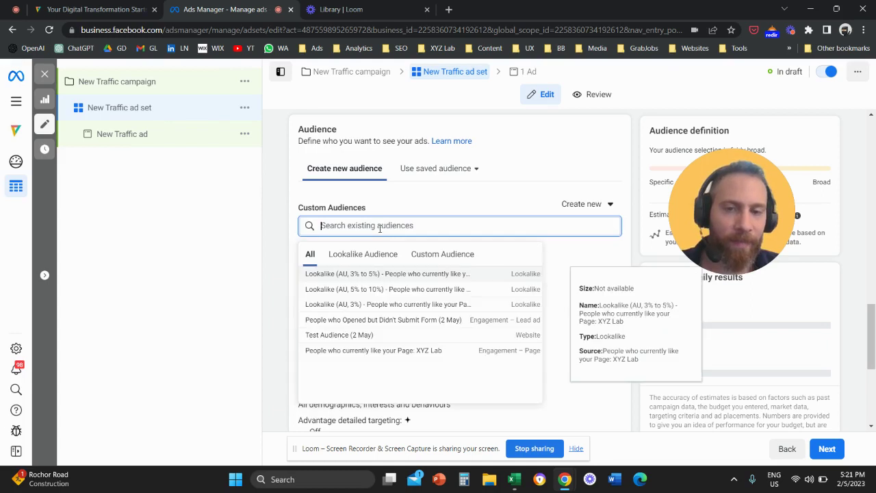
pyautogui.click(371, 255)
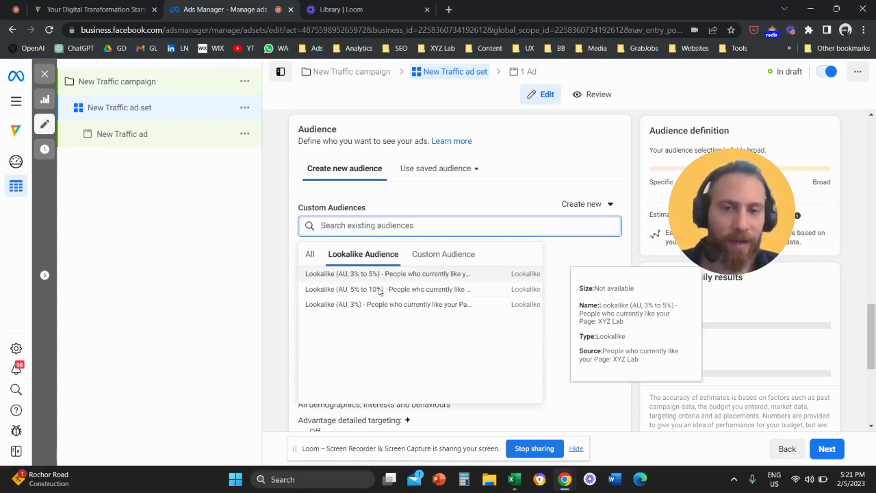
pyautogui.click(379, 277)
pyautogui.click(387, 324)
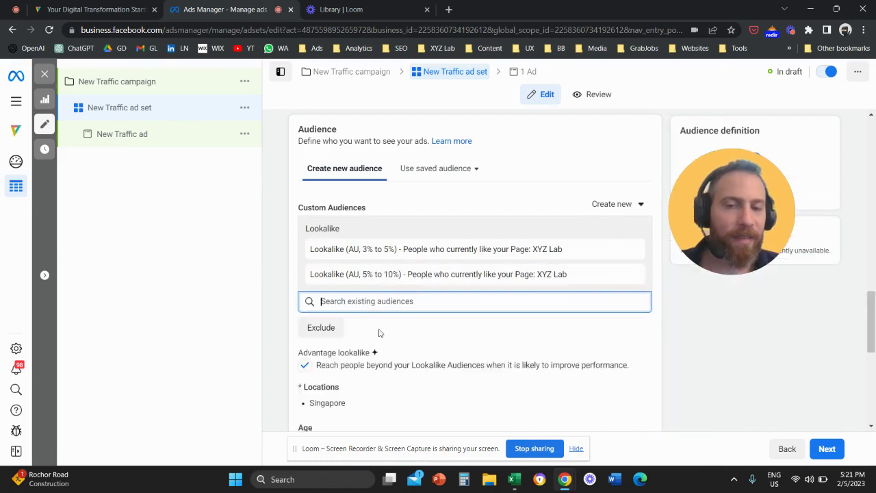
pyautogui.click(378, 351)
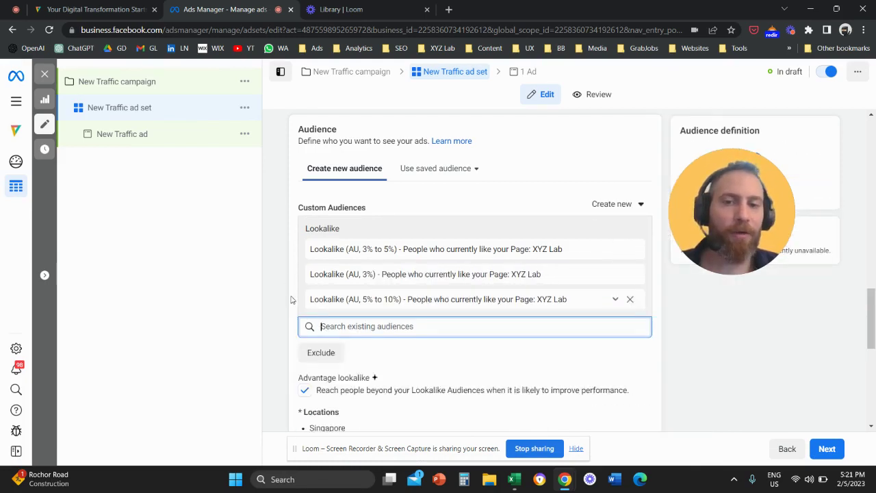
pyautogui.click(287, 279)
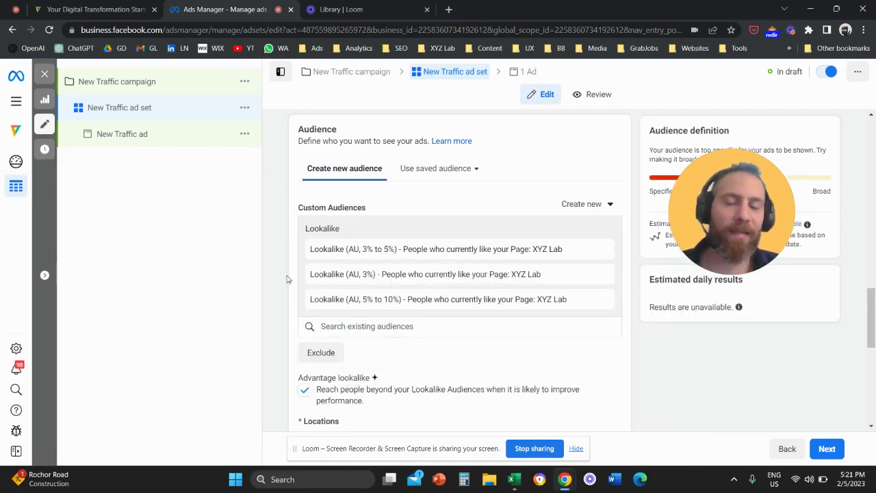